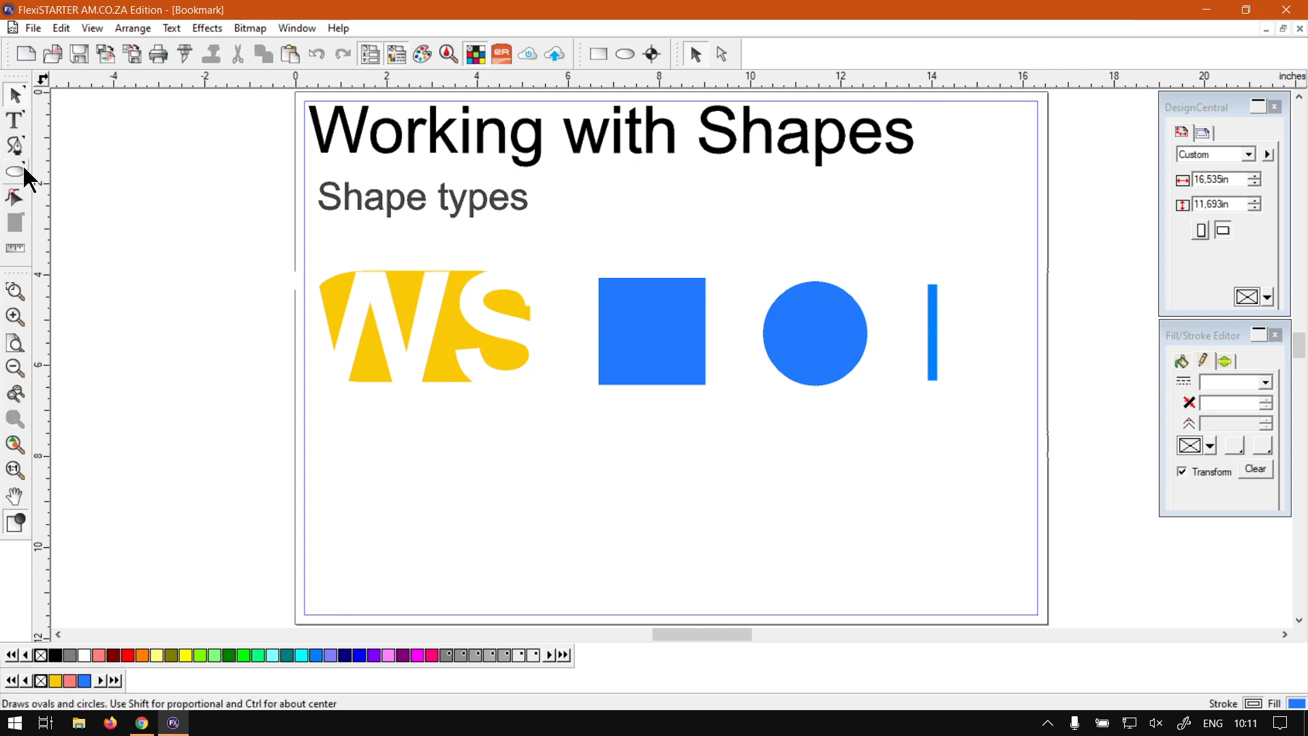
Magnify the toolbox and examine its rectangle, oval and Bezier path drawing tools
key("super+plus")
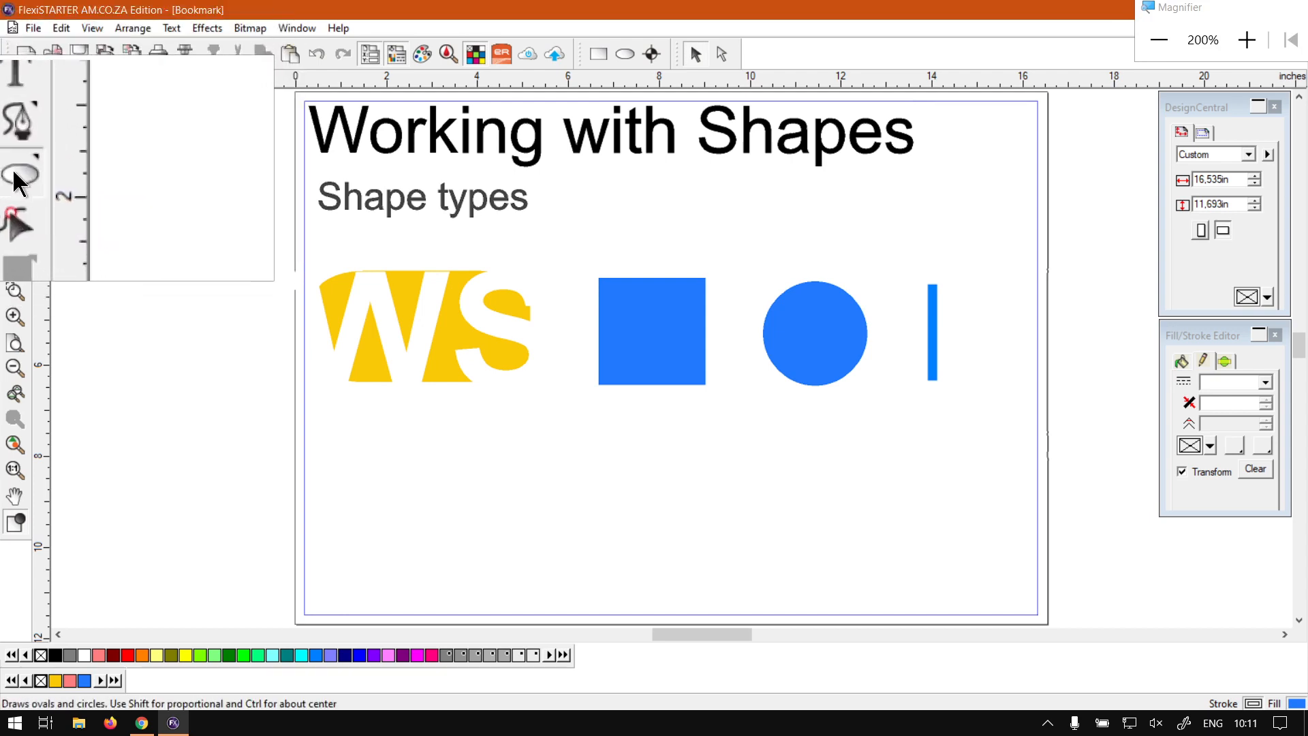
left_click_drag(13, 180, 68, 183)
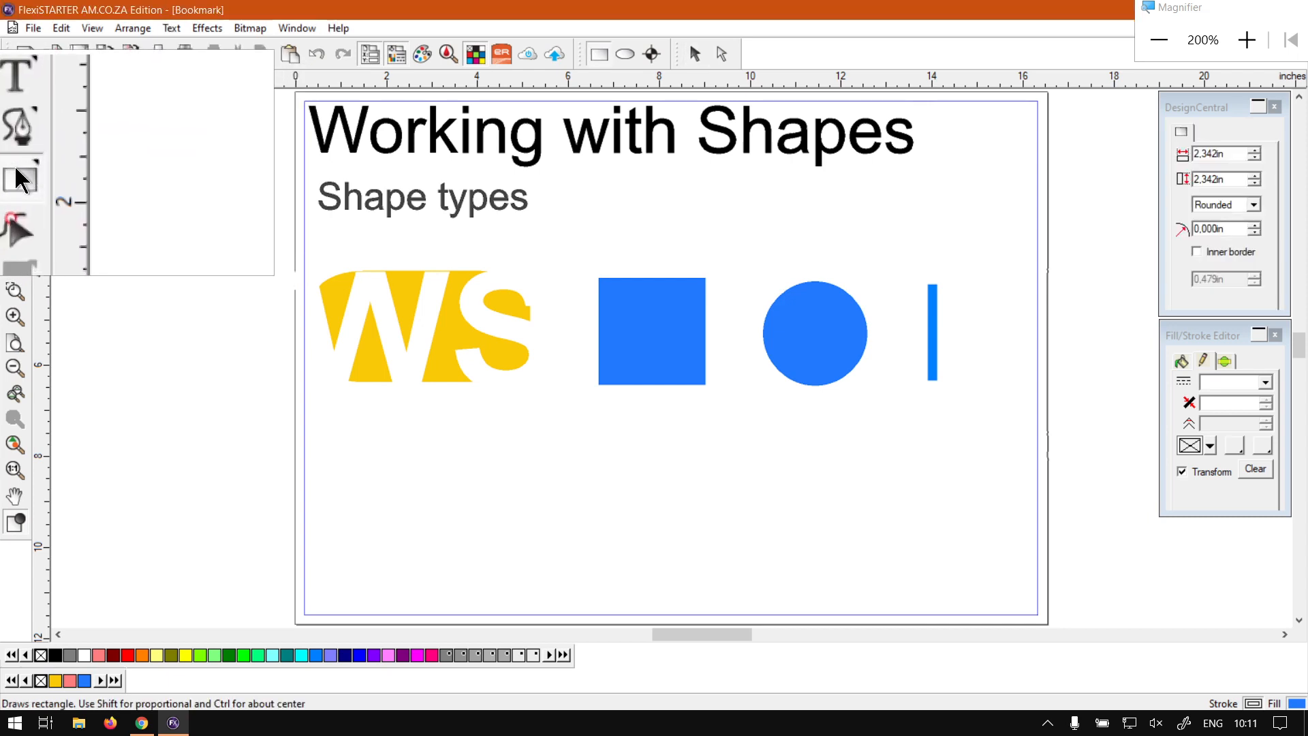
mouse_move(15, 169)
left_mouse_down()
mouse_move(92, 182)
mouse_move(3, 175)
mouse_move(105, 180)
mouse_move(17, 173)
mouse_move(78, 184)
left_mouse_up()
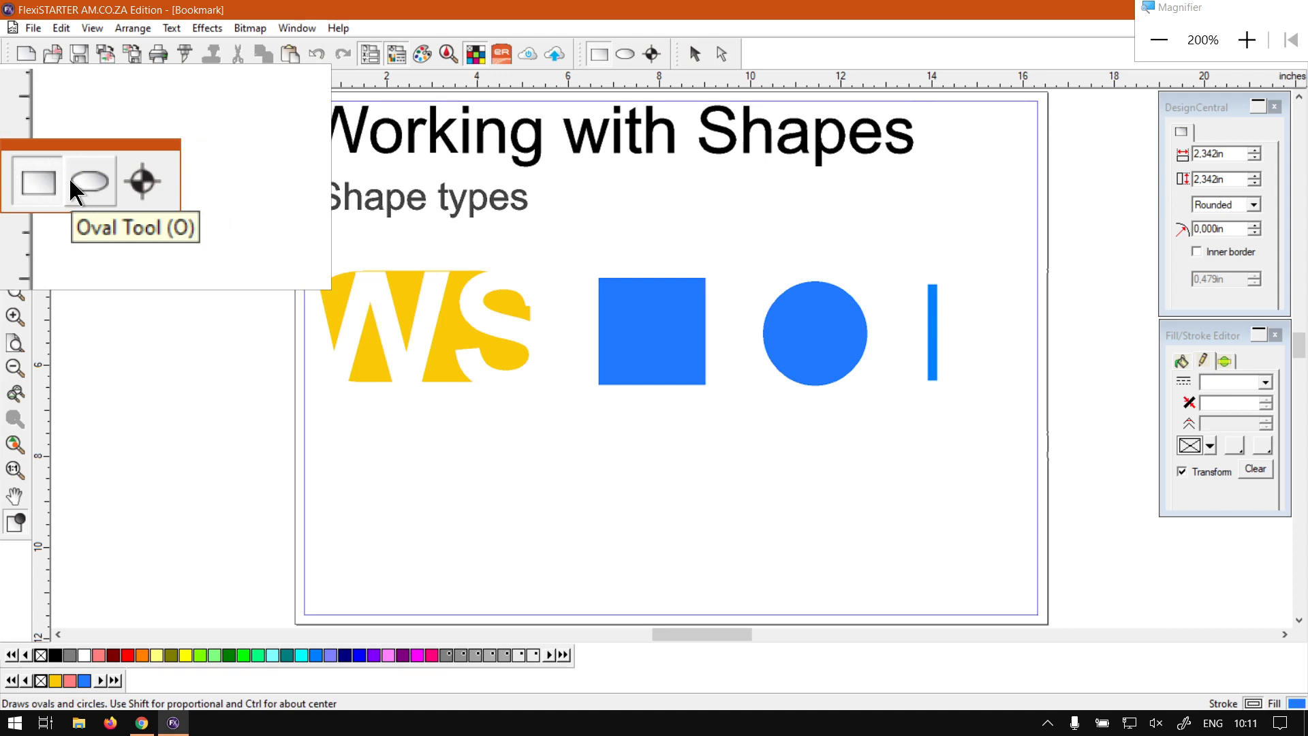
key("super+Escape")
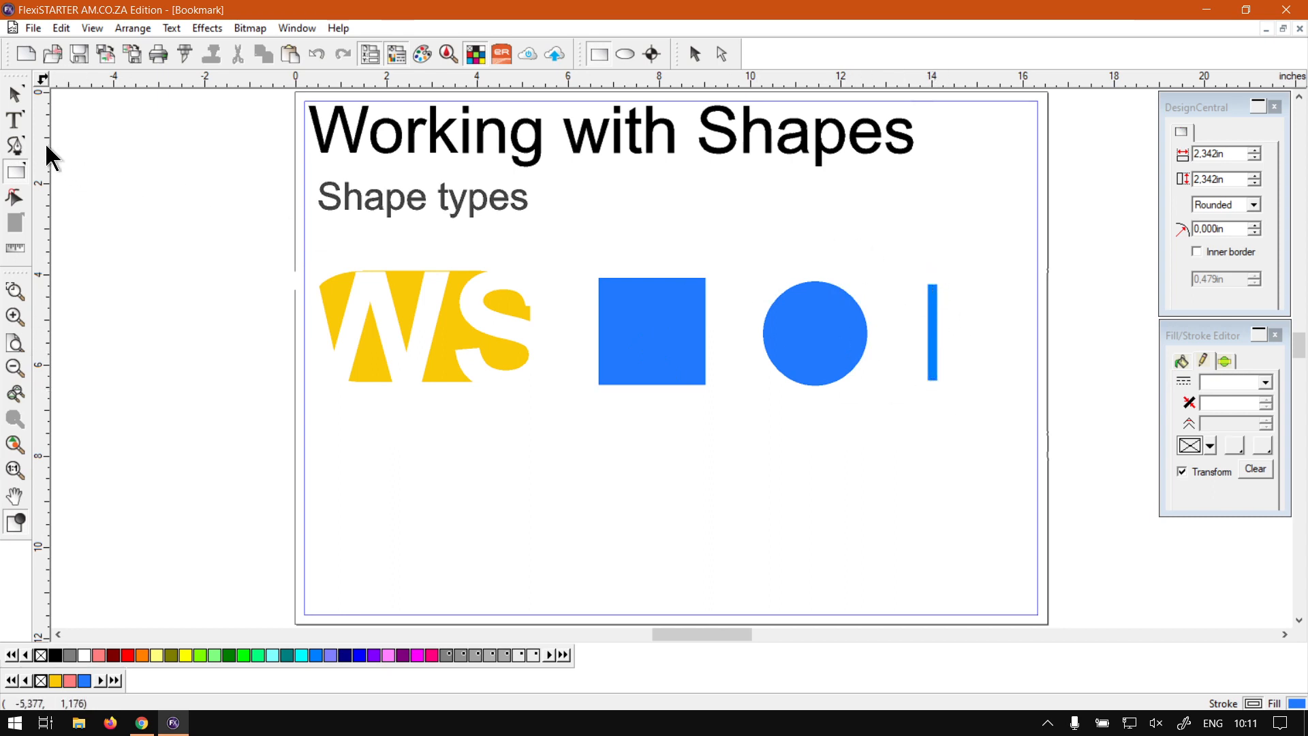
left_click(10, 148)
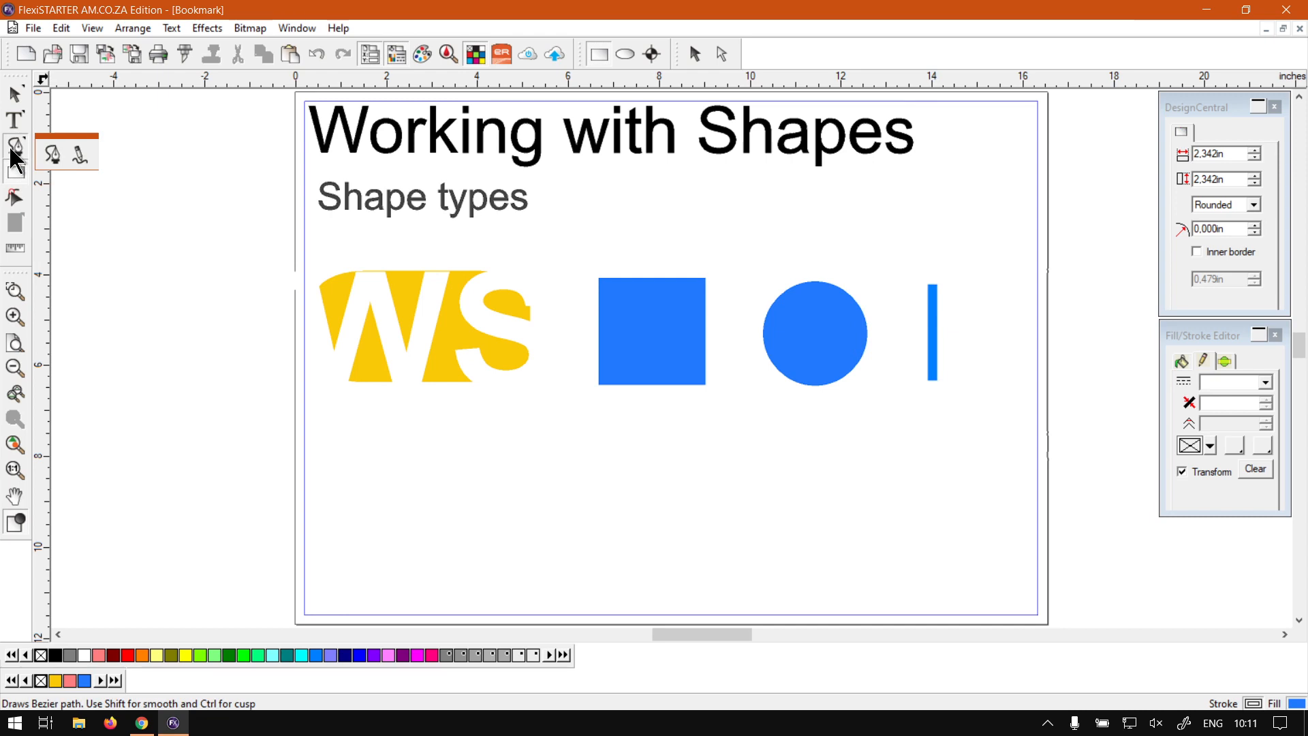
left_click(15, 158)
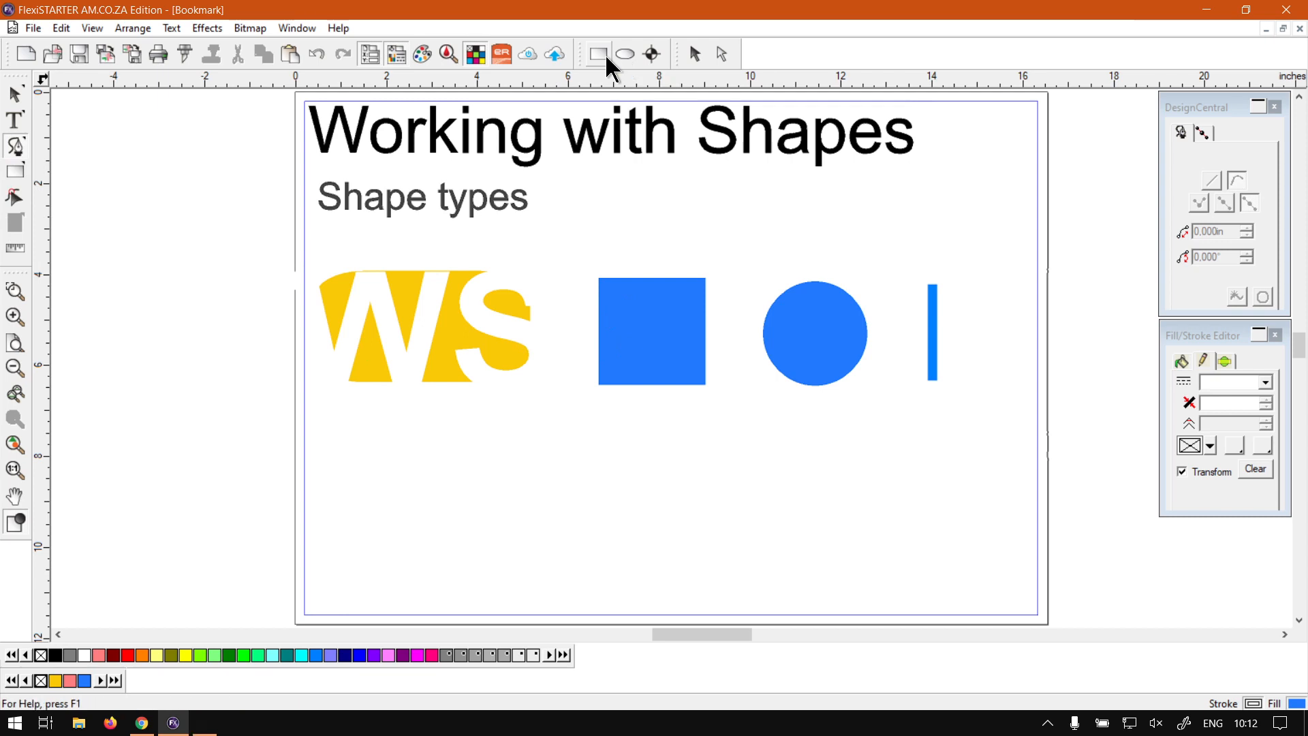
Examine the separate shapes toolbar under magnification, compare it with the toolbox shape tools, and activate the Rectangle tool
key("super+plus")
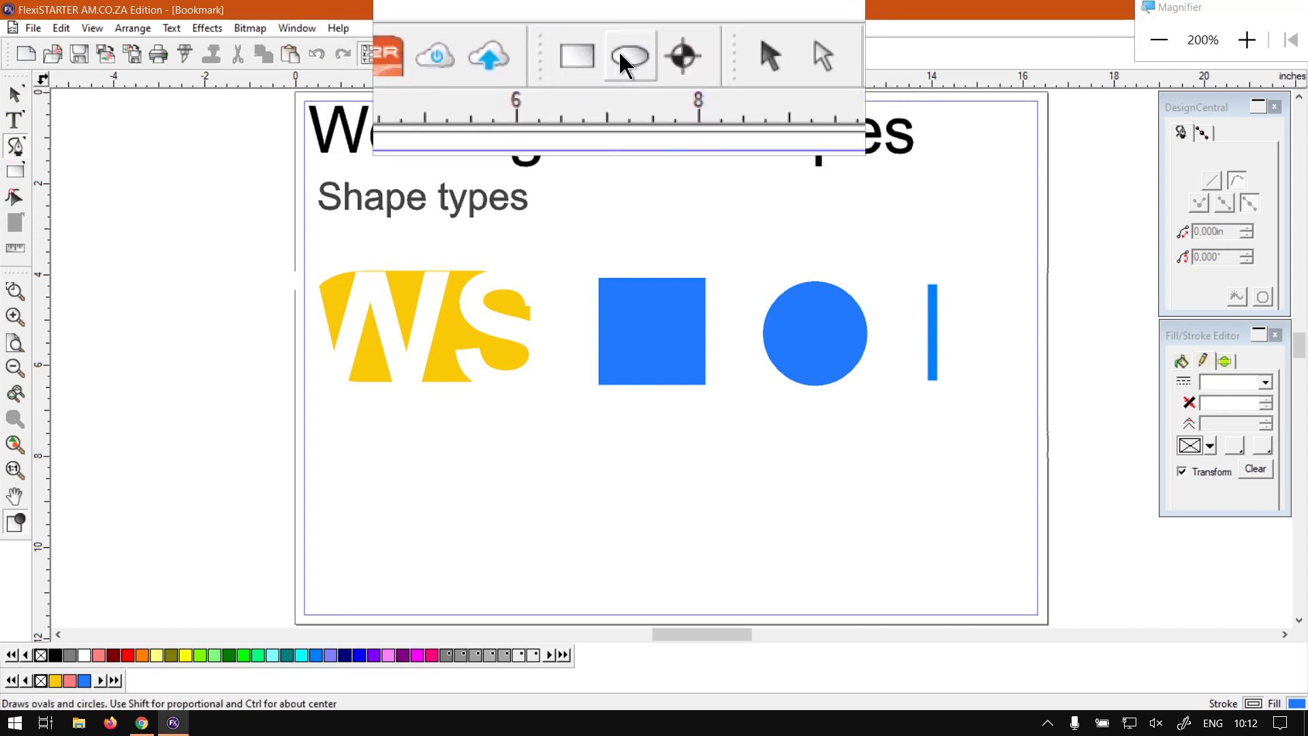
key("super+Escape")
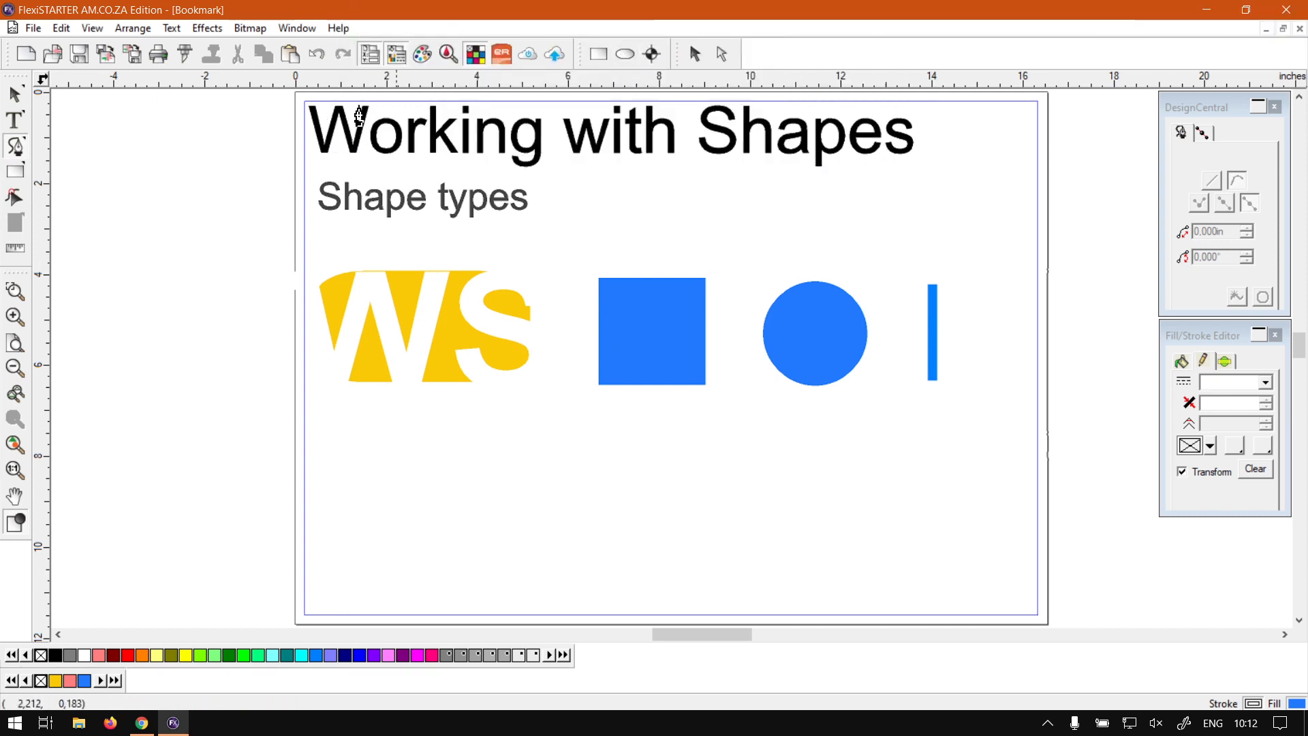
left_click(17, 172)
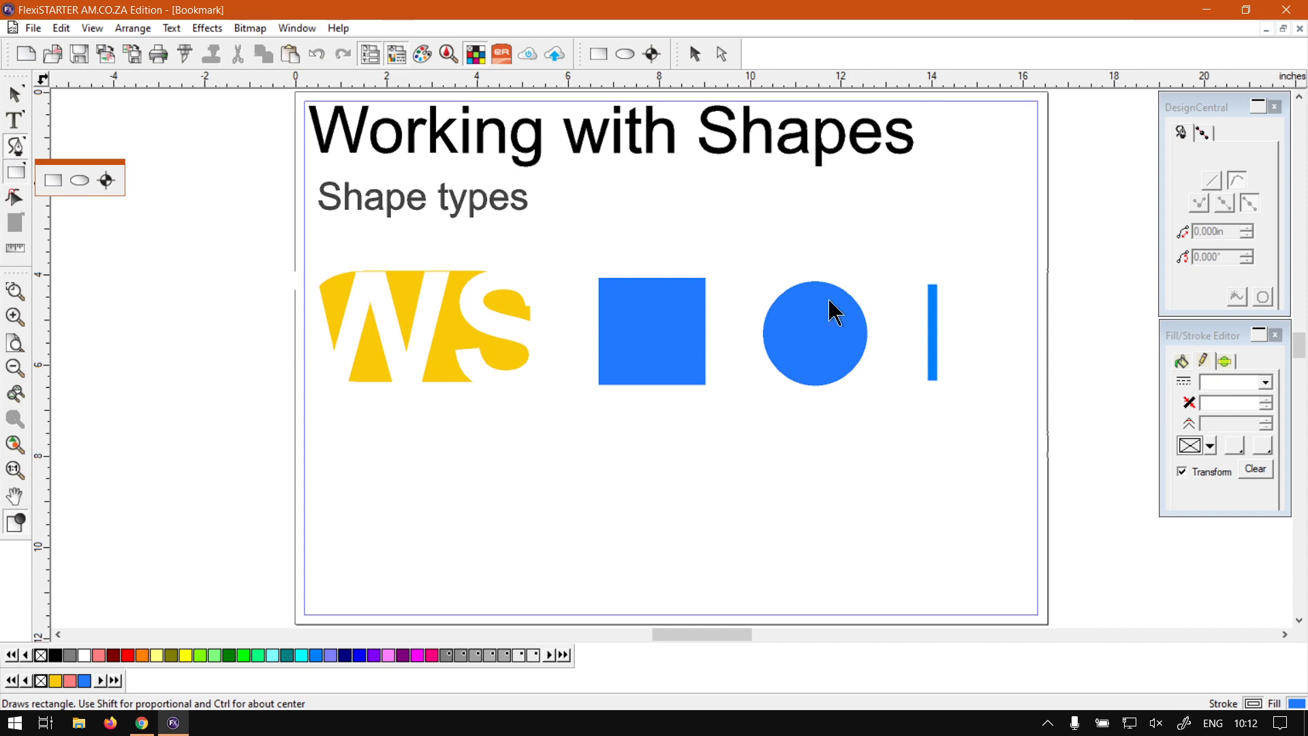
left_click_drag(945, 104, 574, 51)
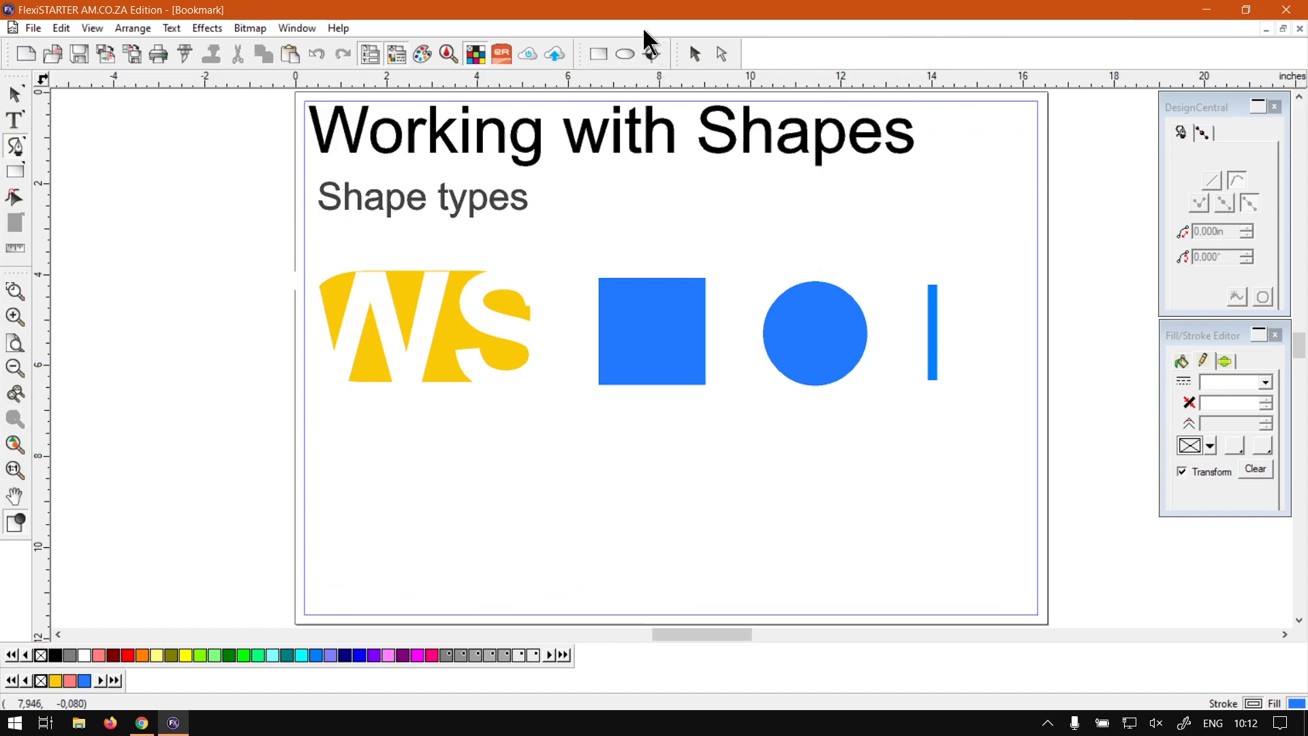
left_click(620, 56)
left_click(594, 53)
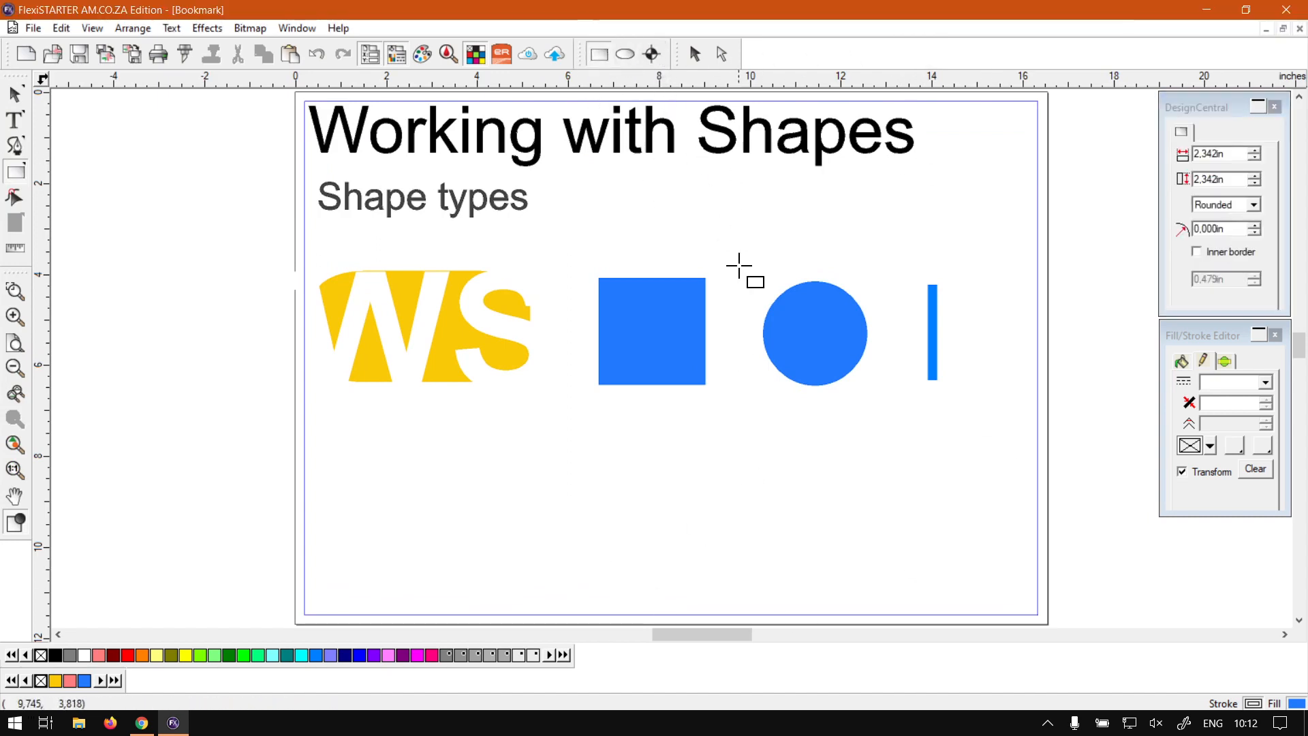
Inspect the blue circle and the vertical blue line by selecting each in turn
left_click(15, 96)
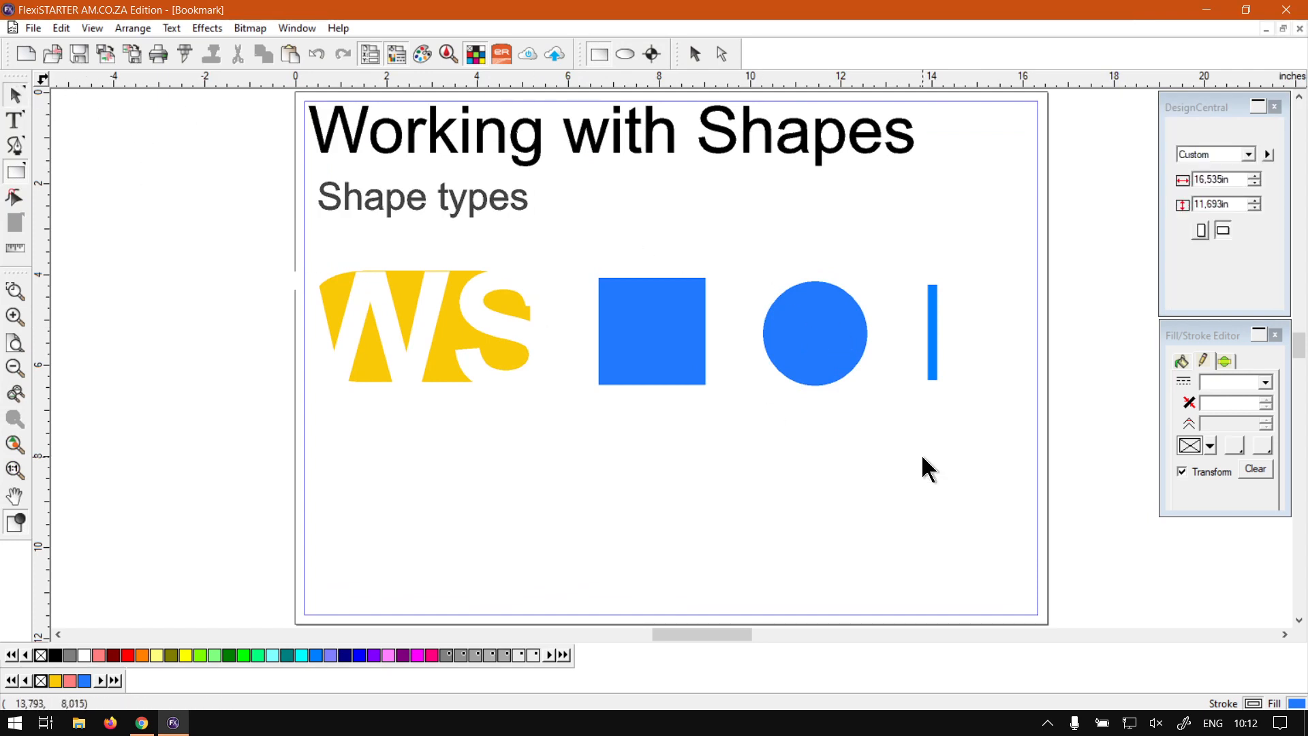
left_click(845, 332)
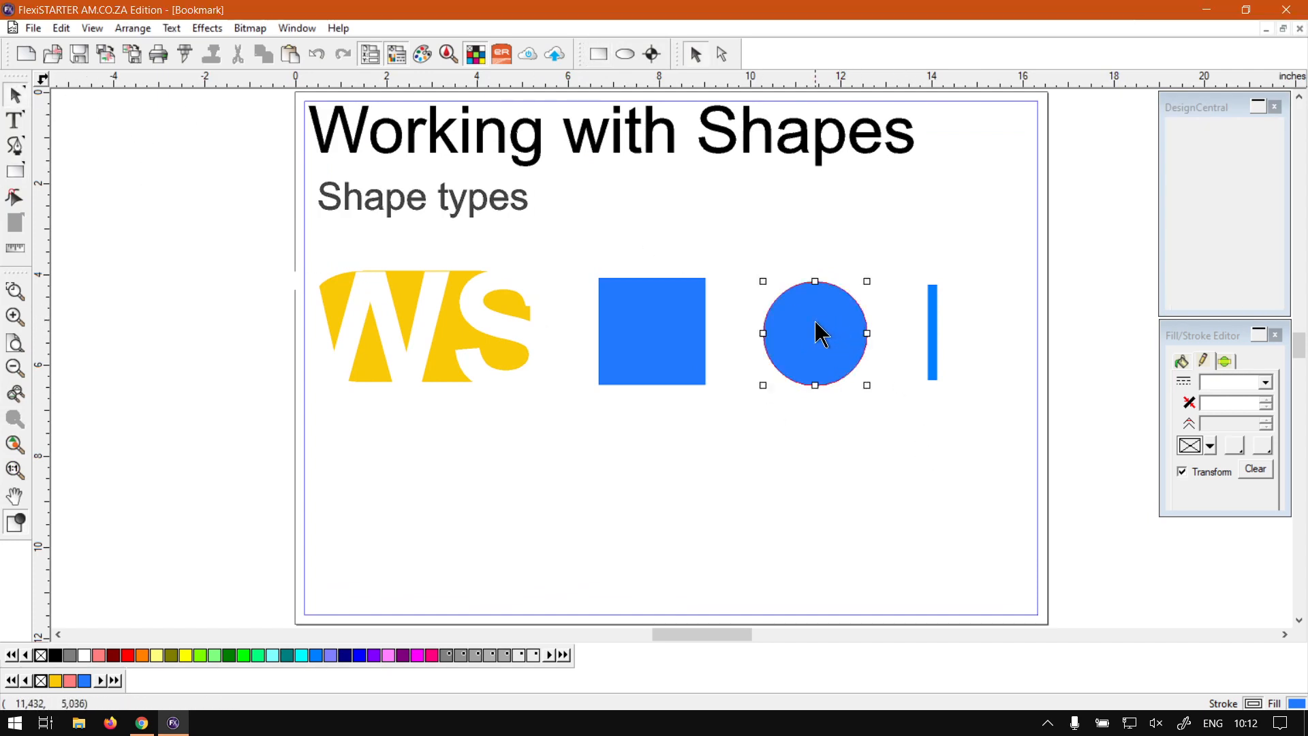
left_click(879, 470)
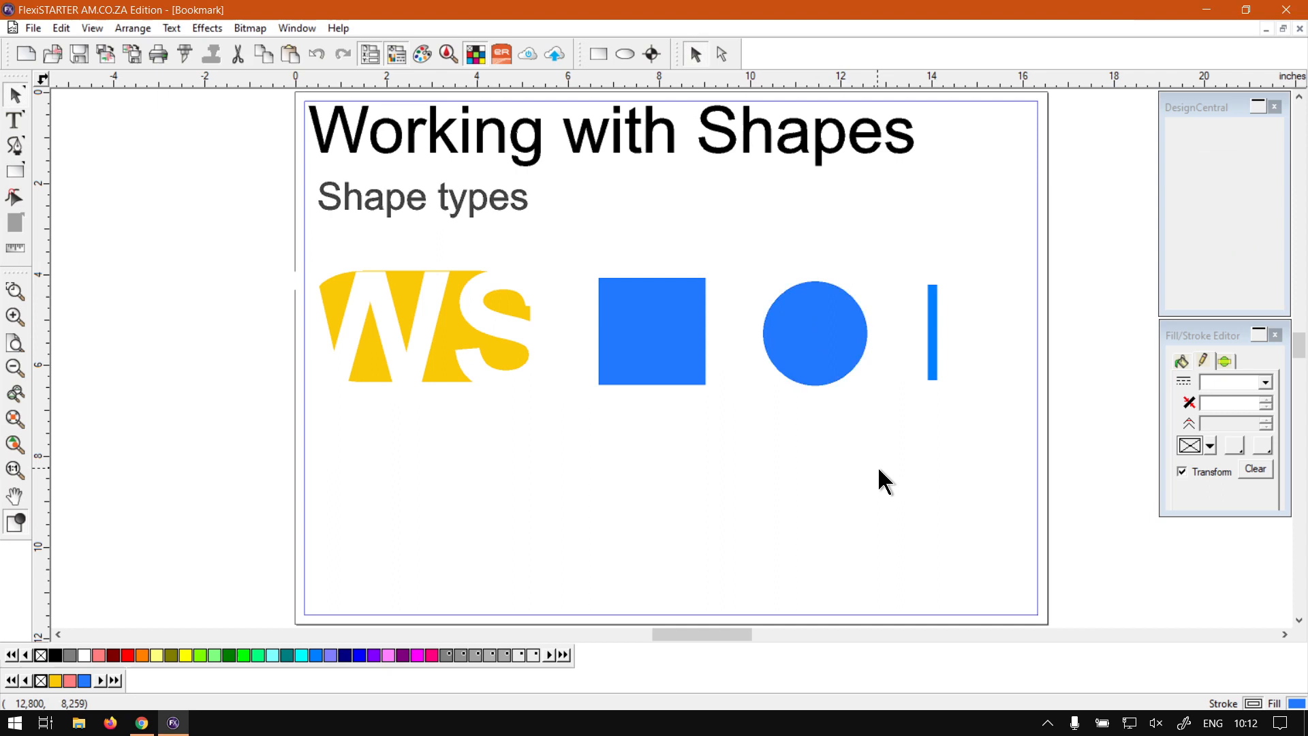
left_click(931, 348)
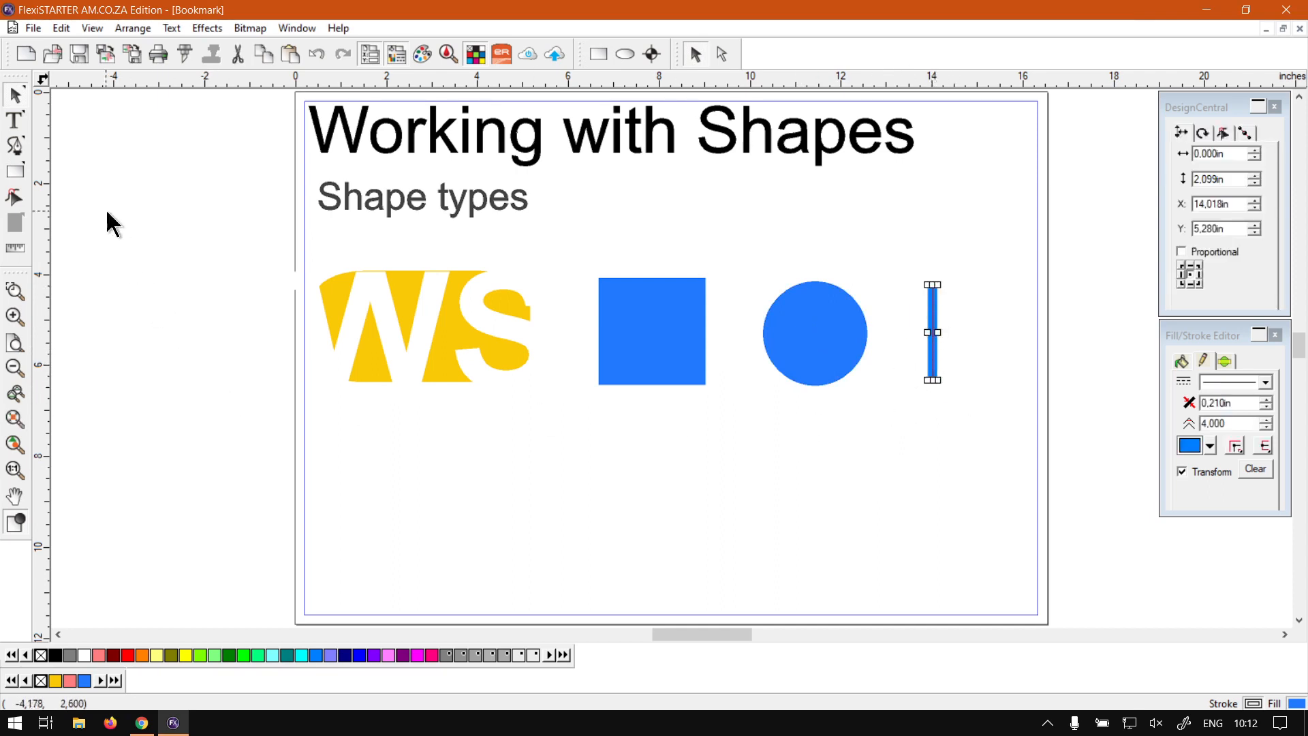
Draw a closed three-point triangle about 2.6 in wide and 2 in high below the blue square with the Bezier path tool
left_click(15, 145)
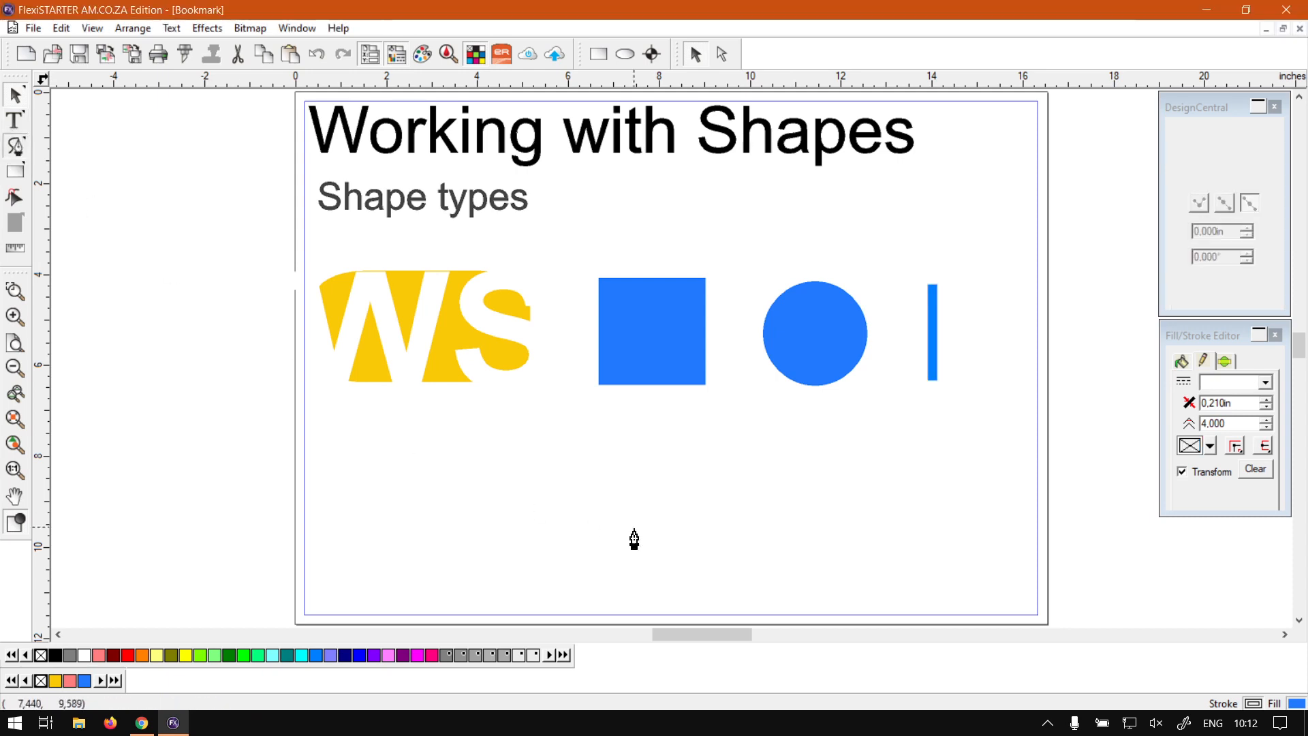
left_click(614, 508)
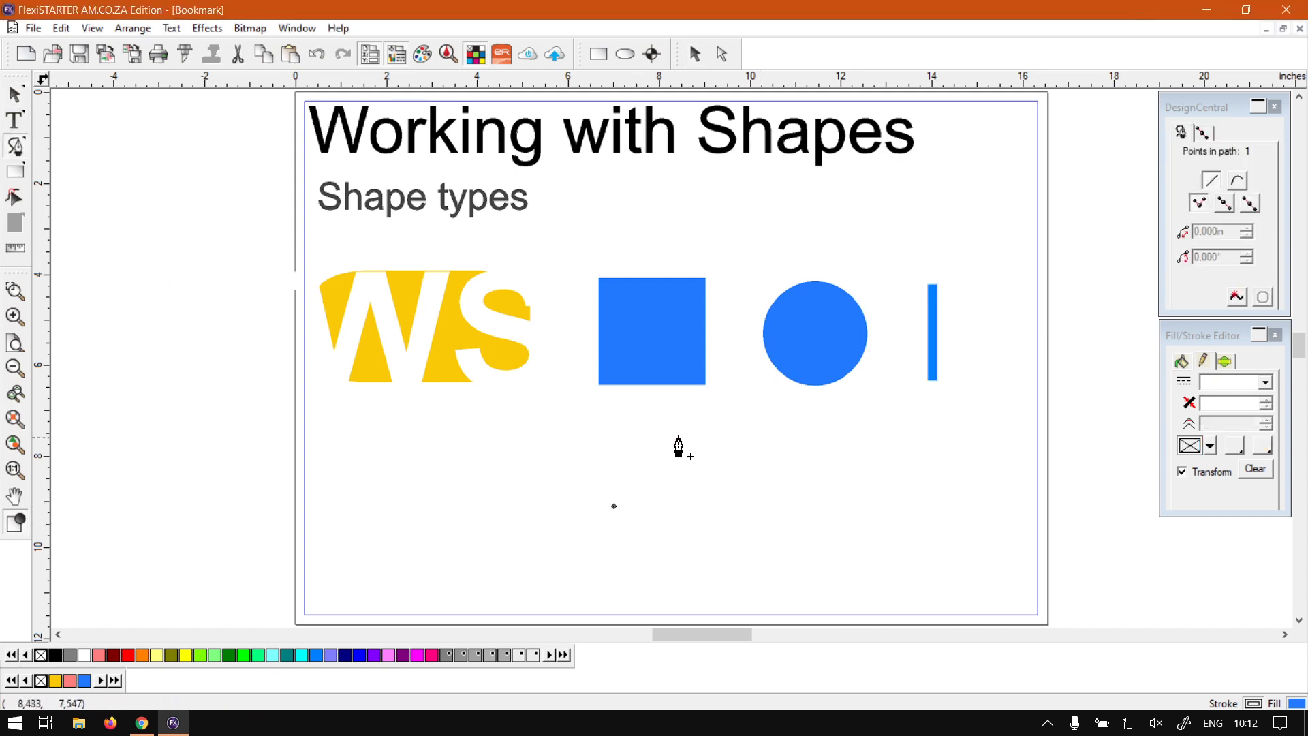
left_click(670, 413)
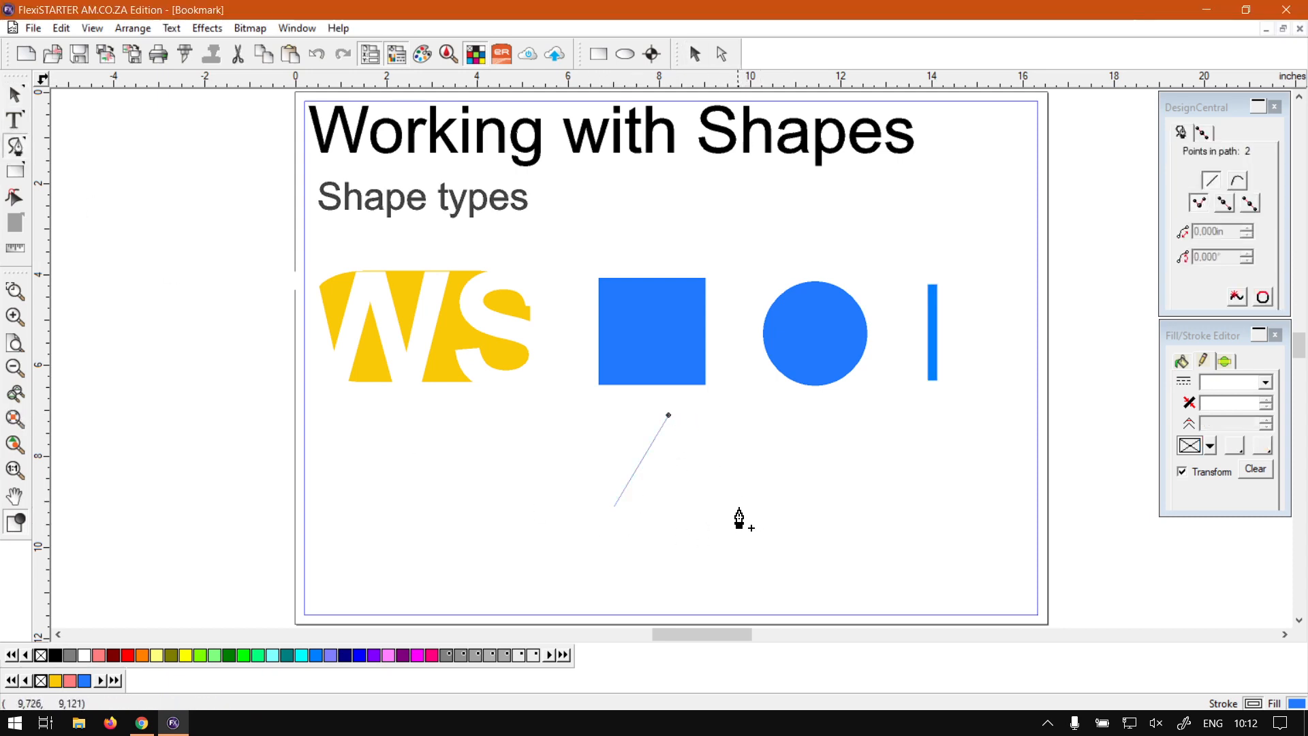
left_click(732, 503)
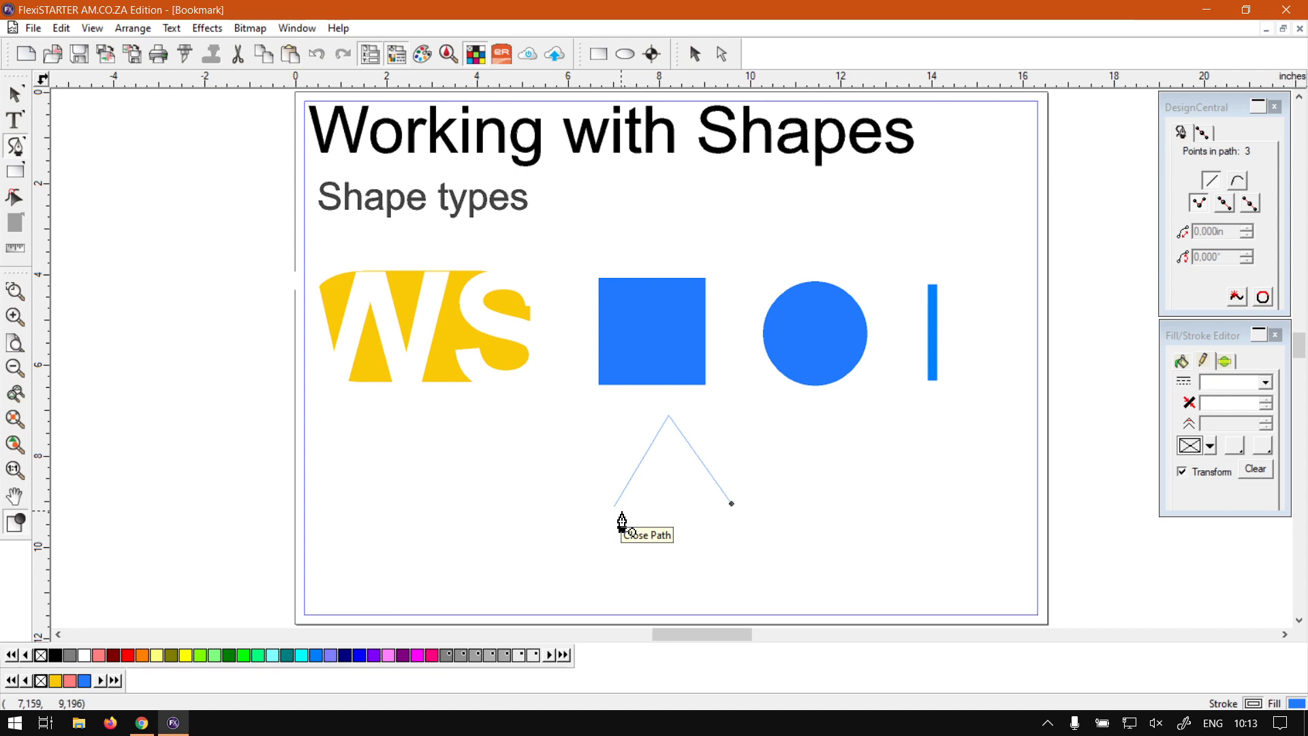
key("super+plus")
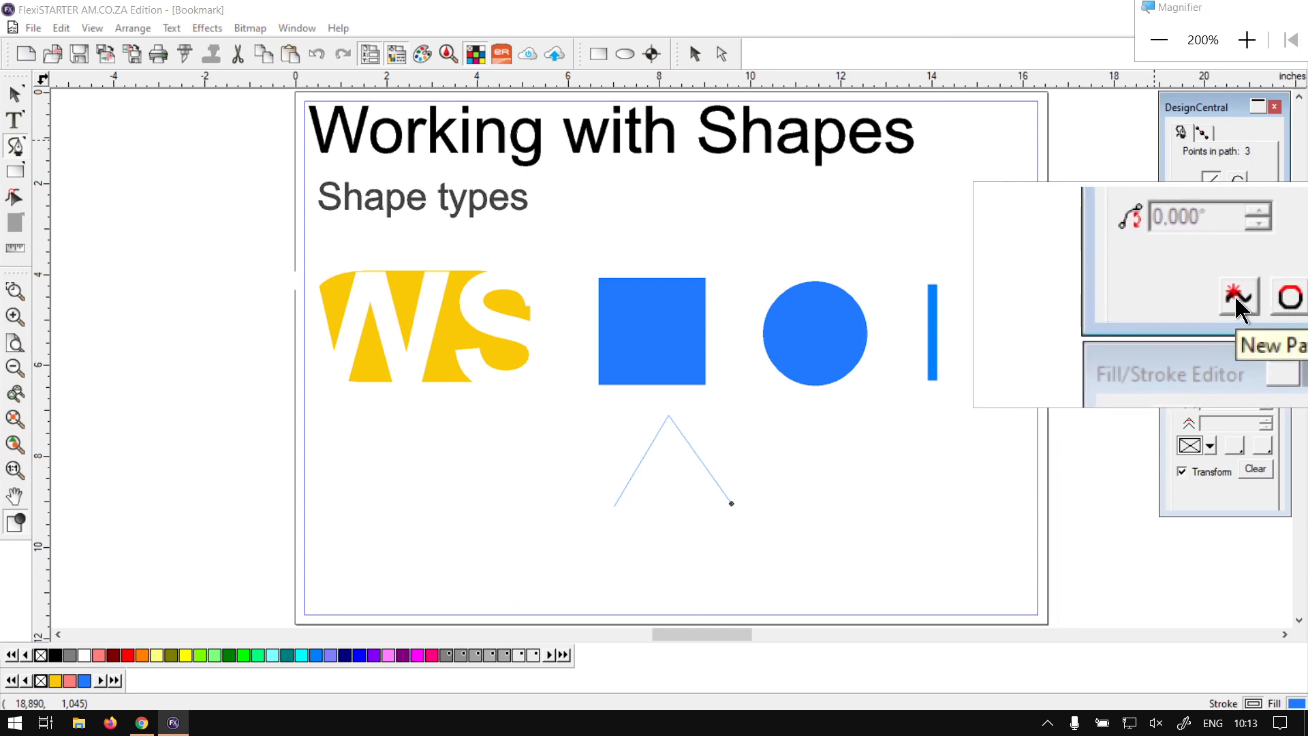
left_click(1261, 300)
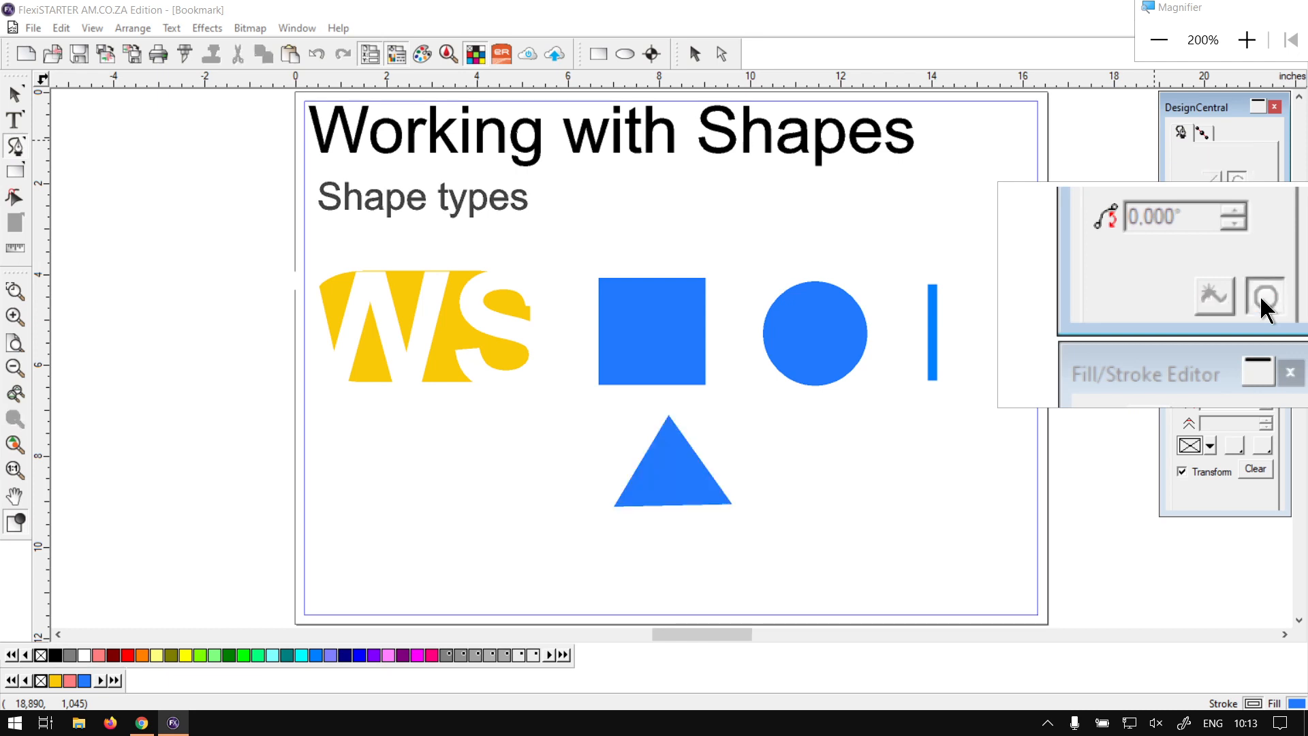
key("super+Escape")
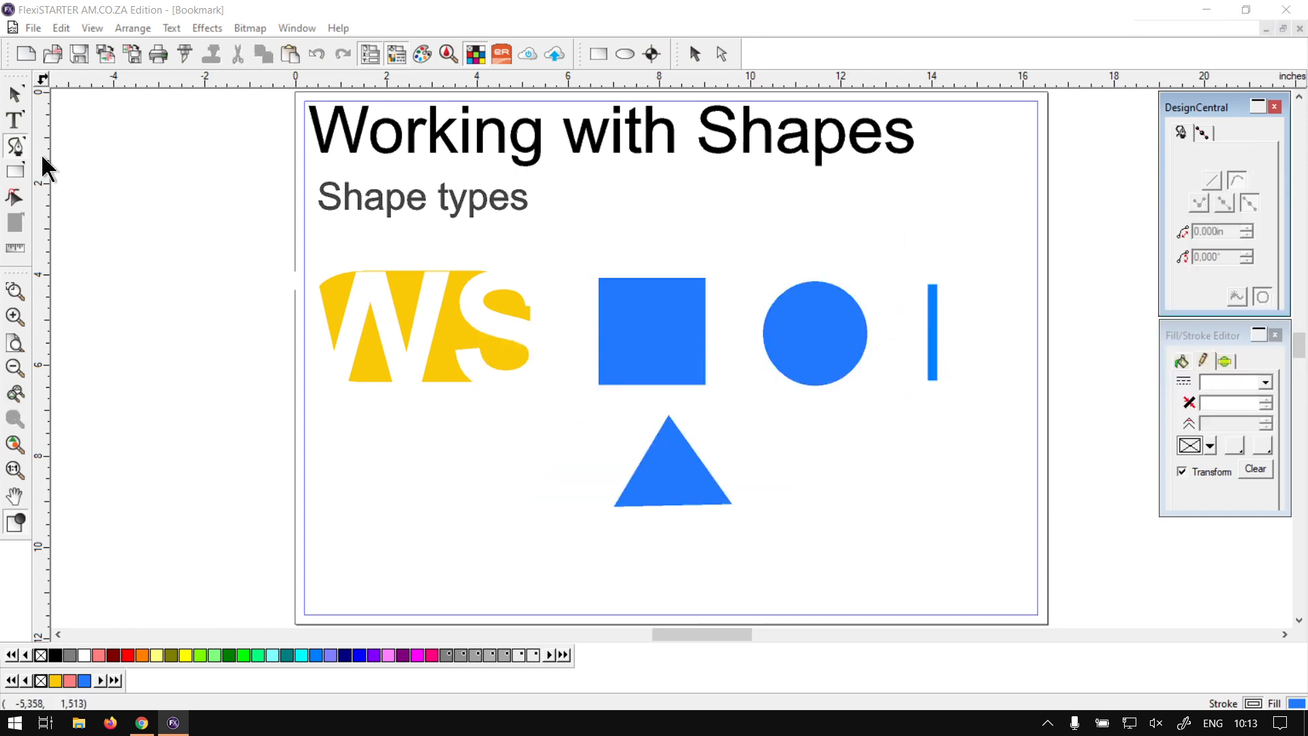
Move the triangle directly below the blue circle, to about X 11.6 in and Y 8.14 in, and deselect it
left_click(14, 94)
left_click(666, 482)
left_click_drag(666, 482, 821, 472)
left_click(911, 571)
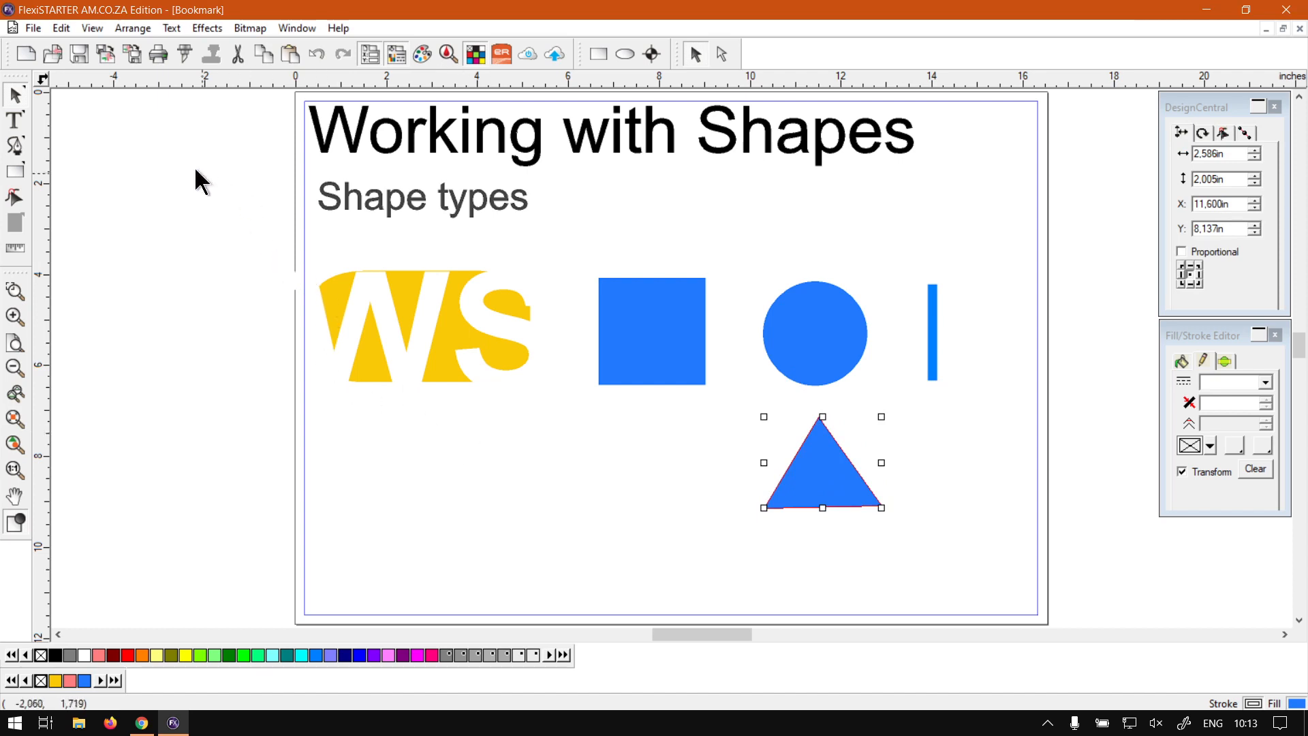
left_click_drag(569, 247, 885, 423)
left_click(954, 447)
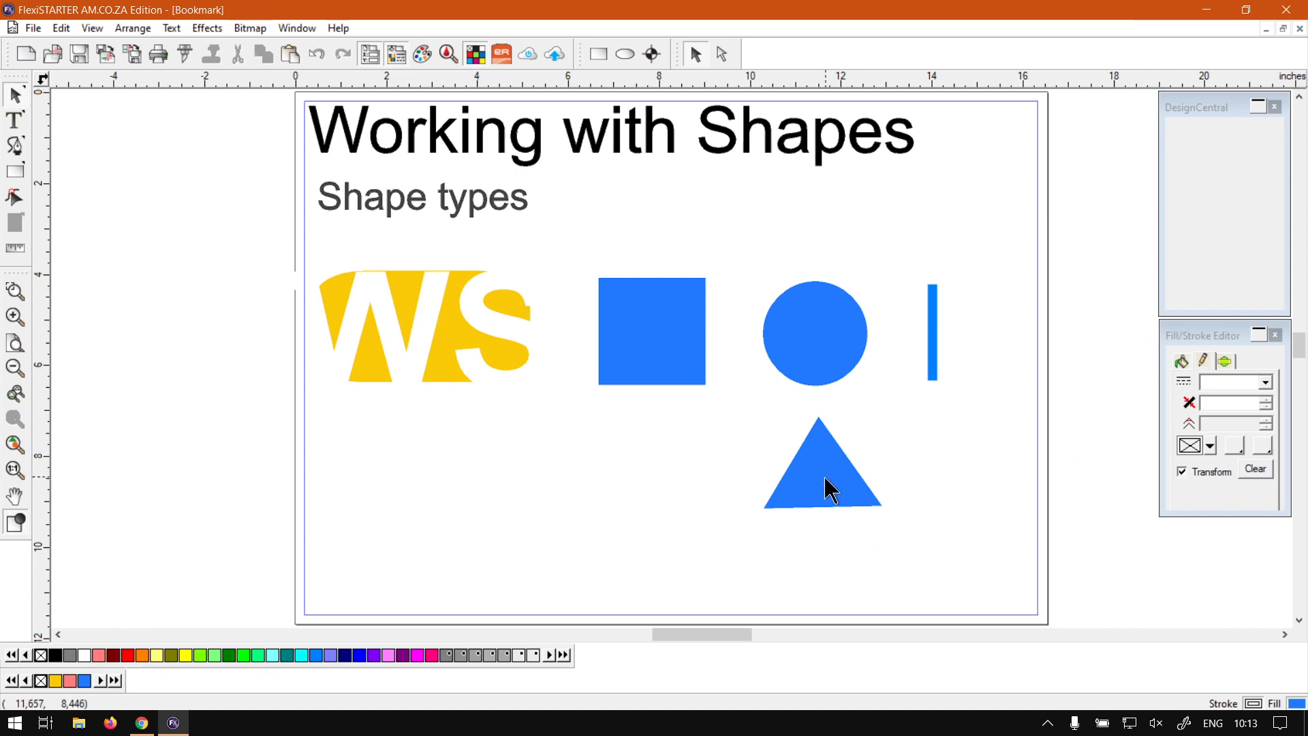
Rotate the triangle clockwise by about 5 degrees around its centre and deselect it
left_click(846, 486)
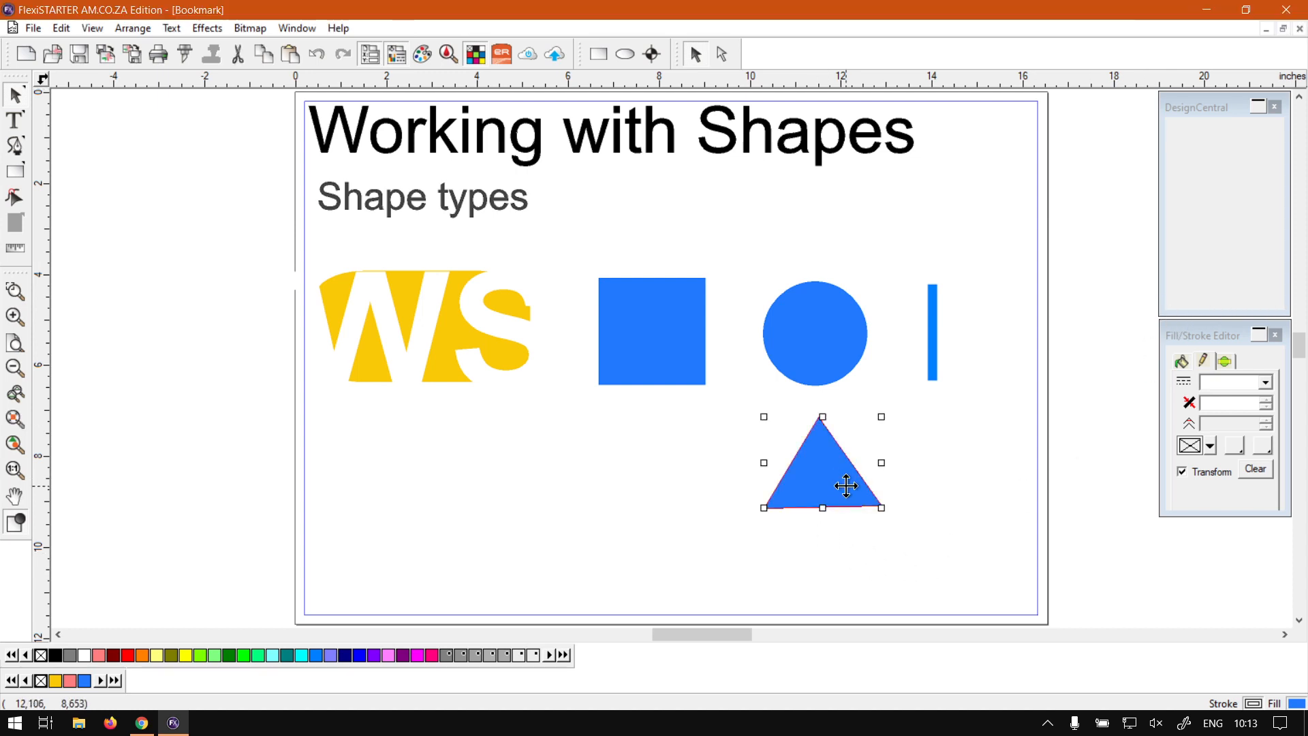
left_click(843, 484)
left_click_drag(896, 502, 892, 531)
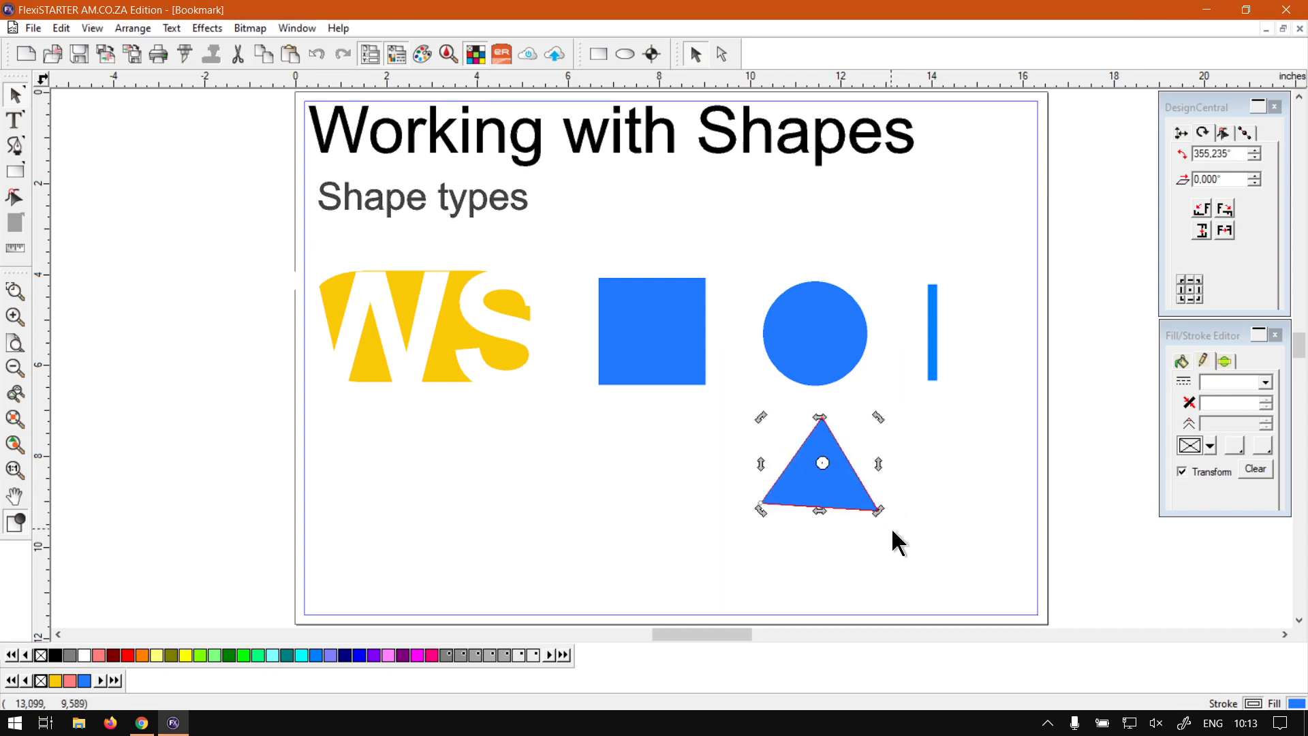
left_click(935, 487)
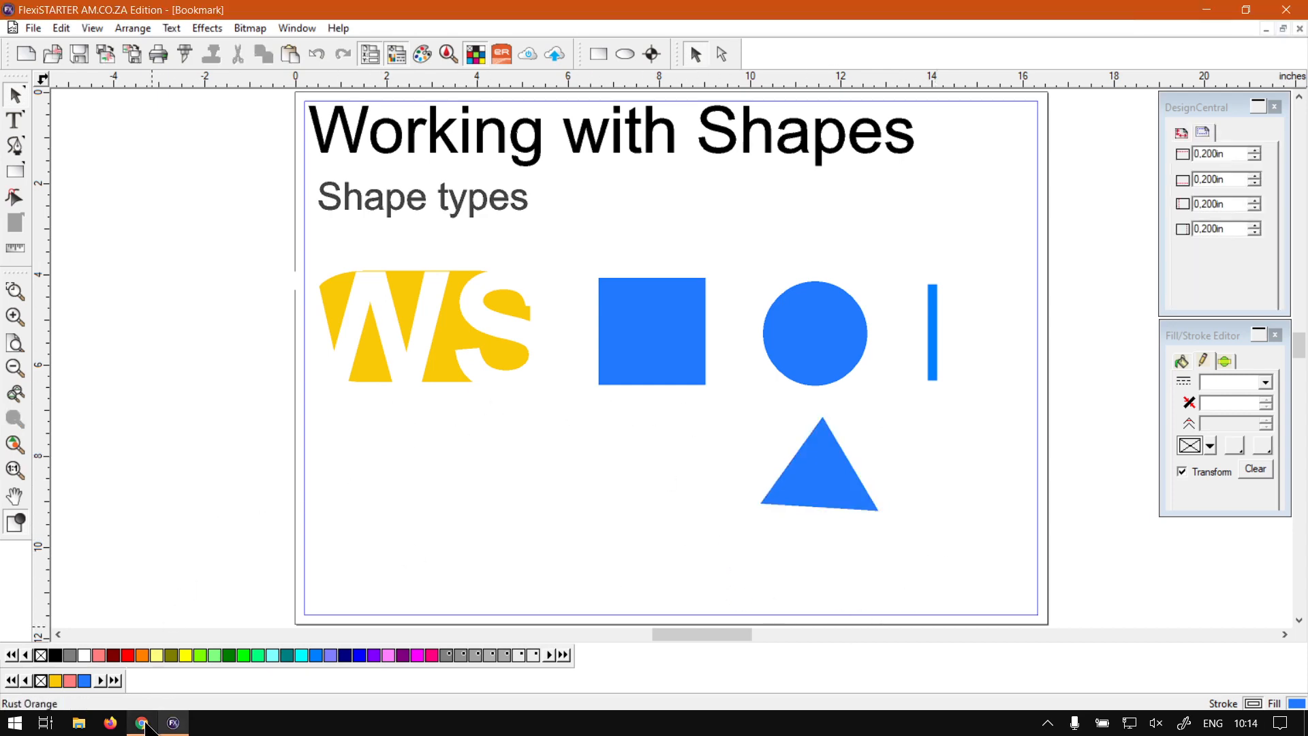
Switch to Chrome to view the softwaretraining.co.za home page
left_click(142, 722)
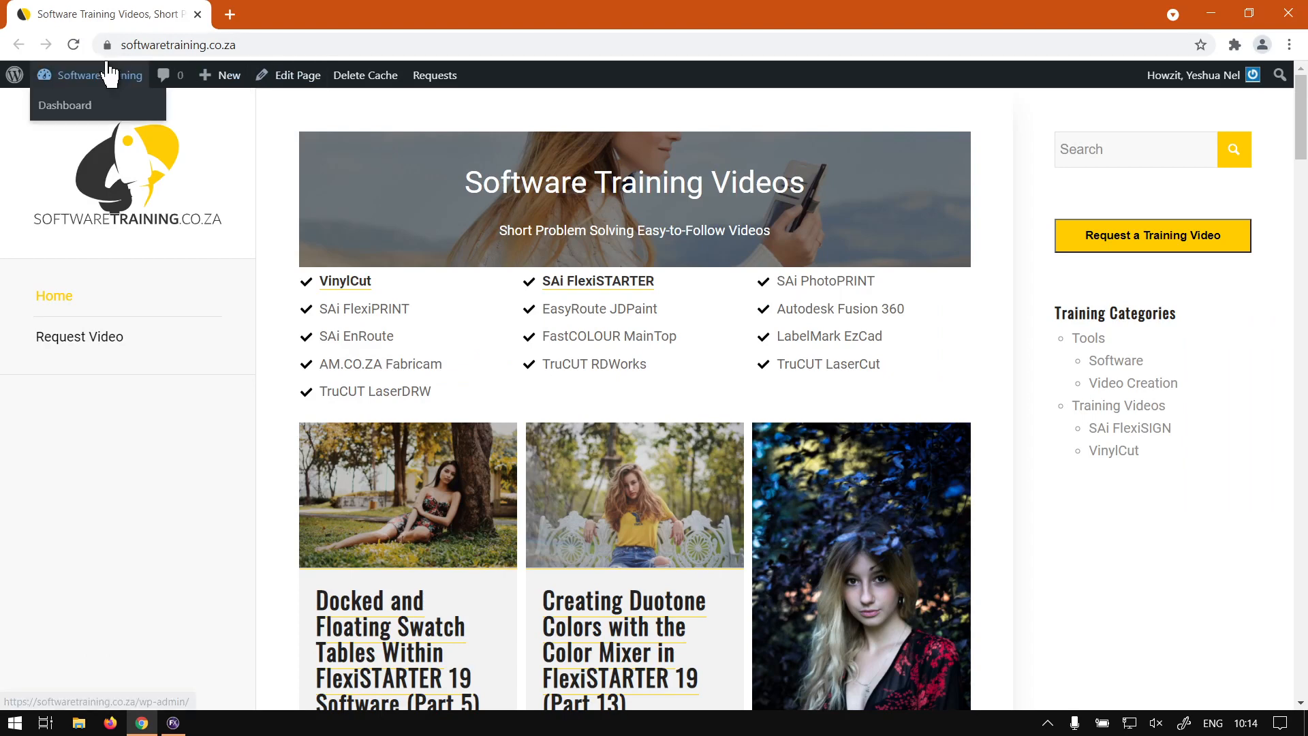